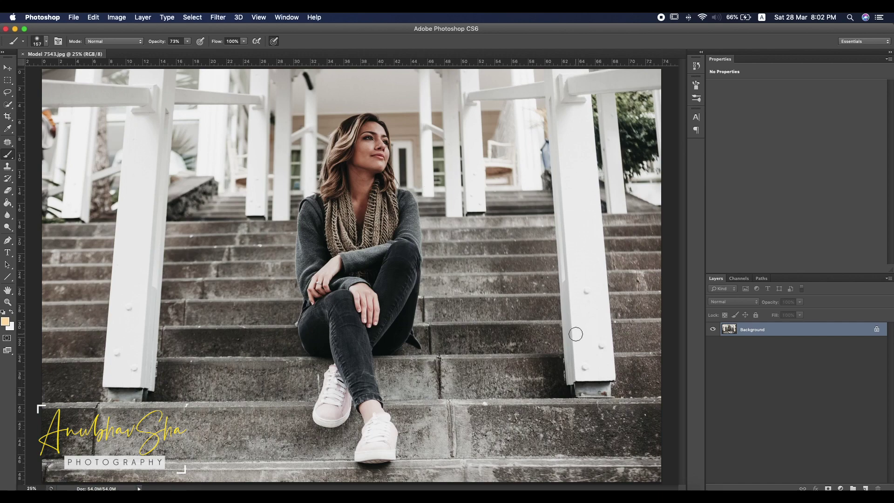
Step: Convert the locked Background into a regular Layer 0
double_click(770, 331)
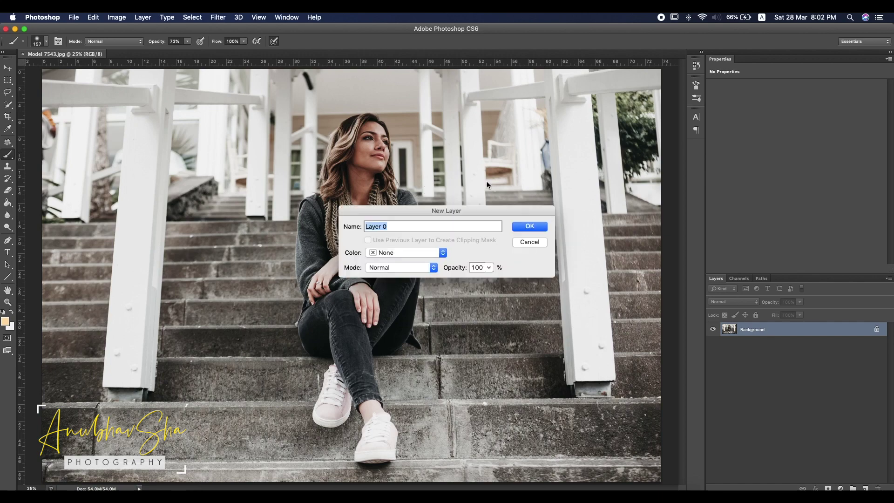
click(517, 226)
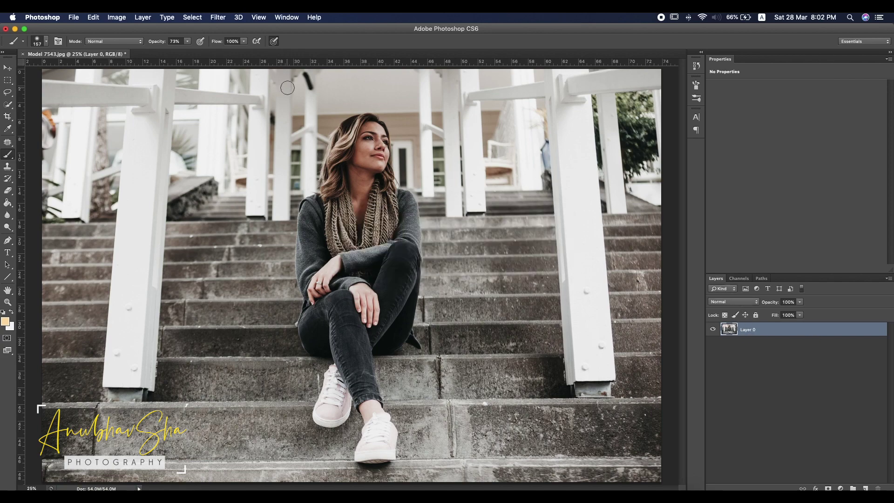
click(815, 442)
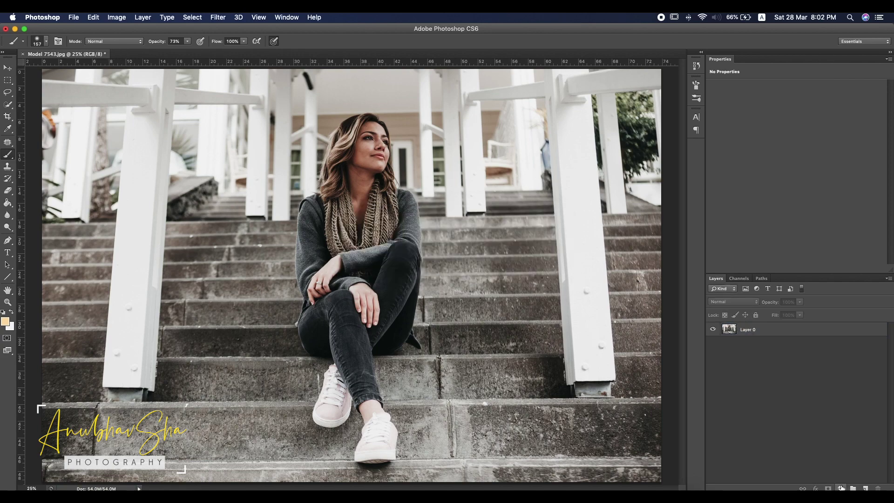
Step: Add a Curves adjustment layer and place a control point mid-curve
click(841, 487)
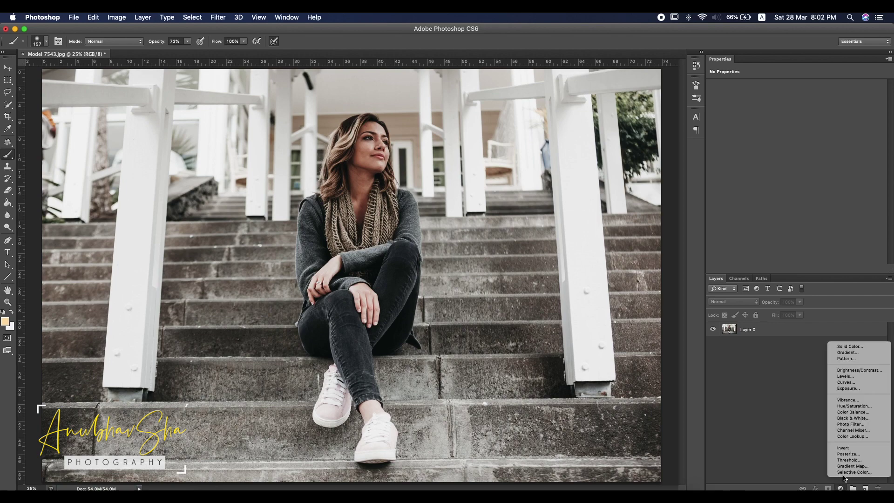
click(853, 385)
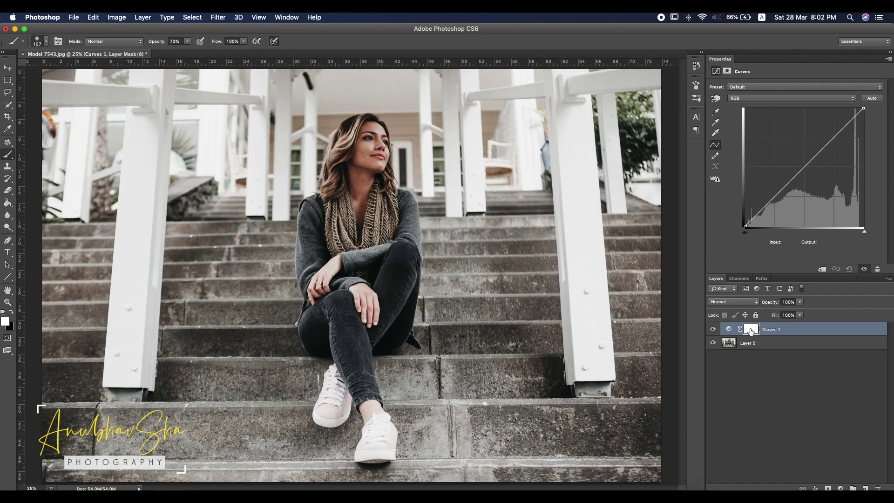
click(803, 168)
Step: Raise the Curves 1 midtone point to Input 94, Output 133
mouse_move(803, 168)
mouse_down()
mouse_move(783, 157)
mouse_move(810, 181)
mouse_move(802, 171)
mouse_up()
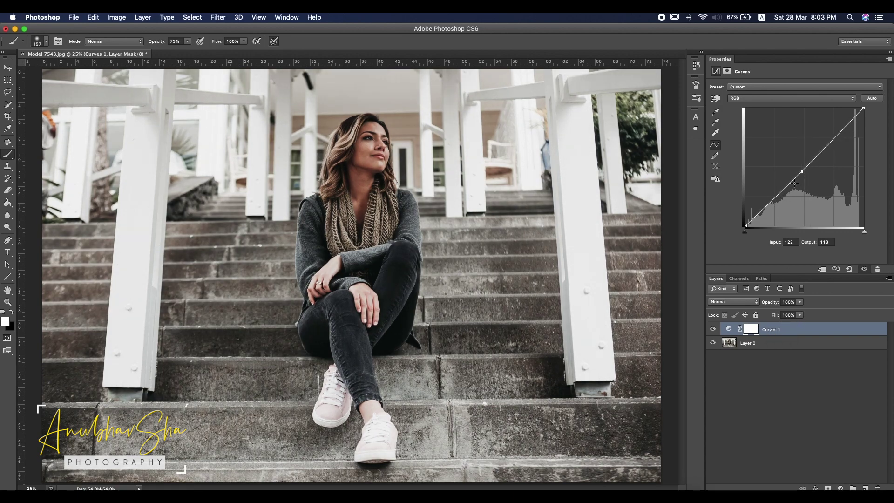
drag(802, 173, 794, 164)
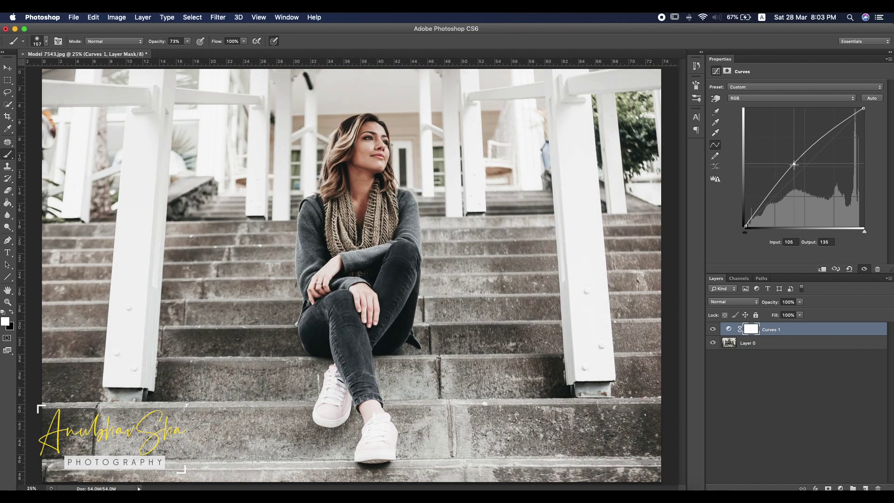
drag(793, 164, 788, 166)
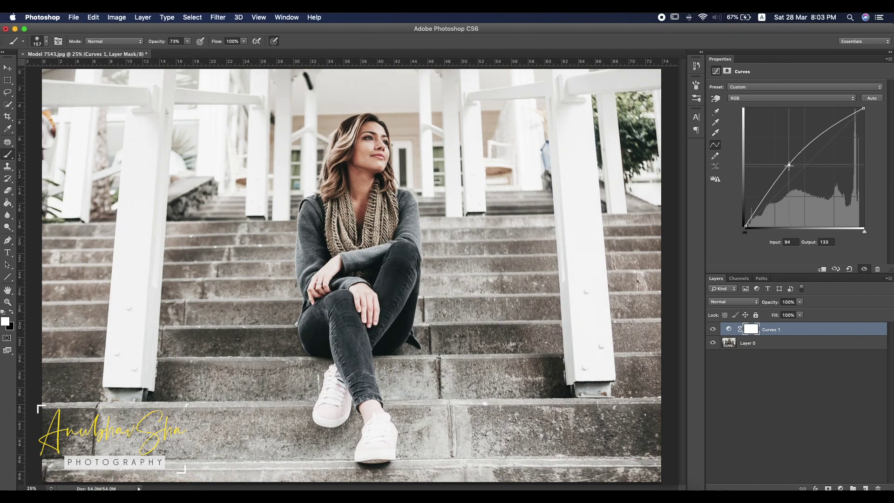
drag(789, 165, 788, 164)
Step: Invert the Curves 1 mask to black, then paint white over the woman with a 311 px soft brush
click(751, 331)
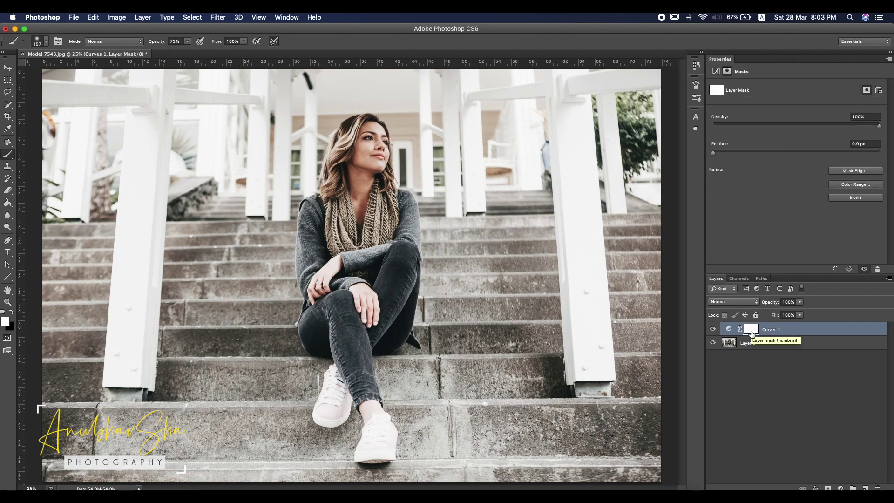
key(ctrl+i)
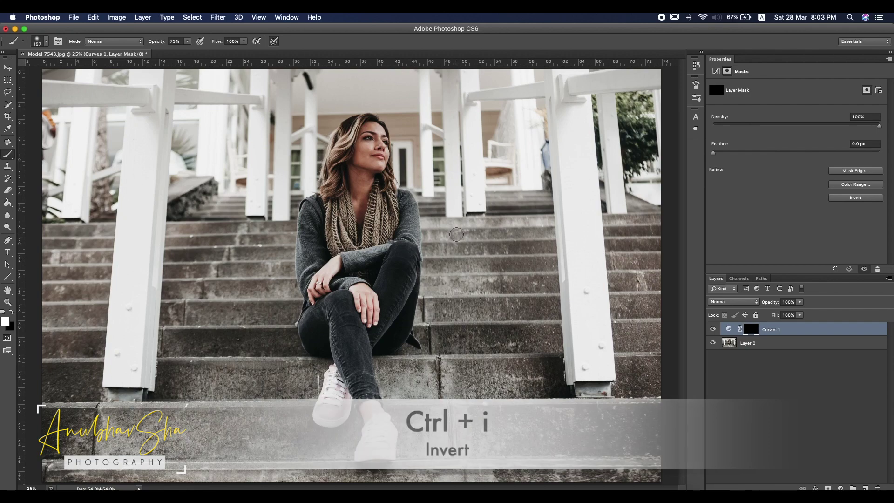
key(bracketright)
key(bracketright)
key(bracketright)
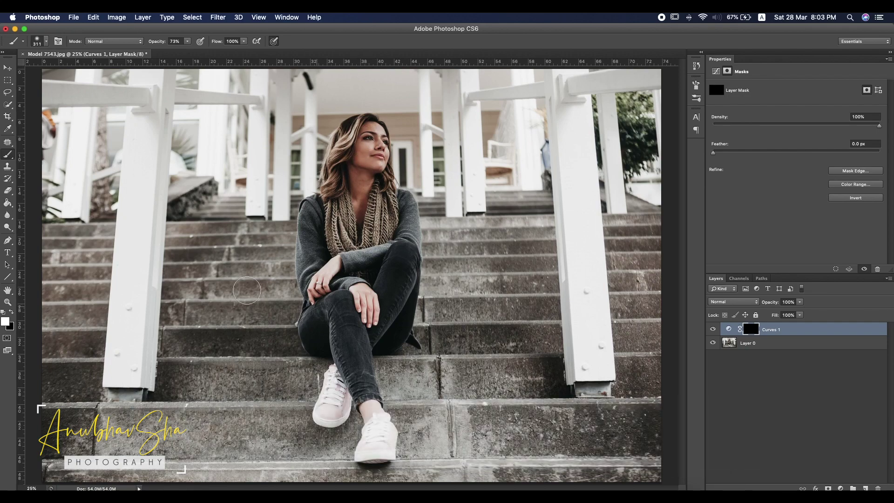
click(47, 42)
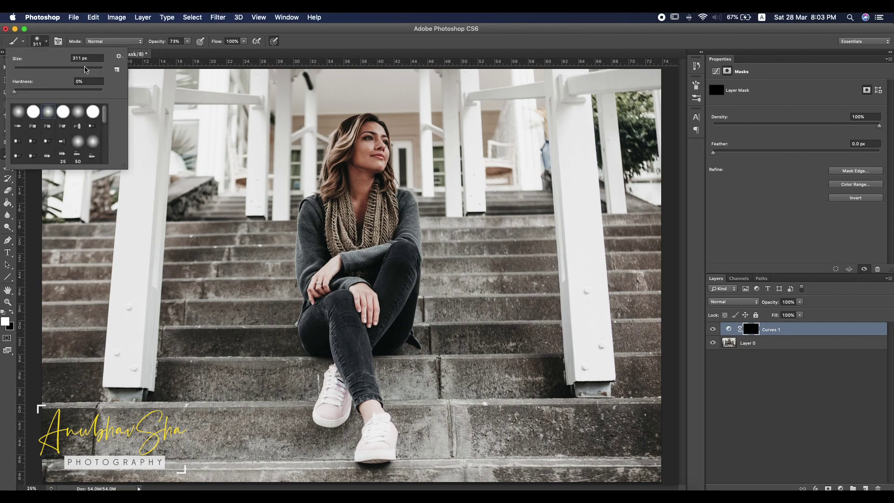
click(221, 118)
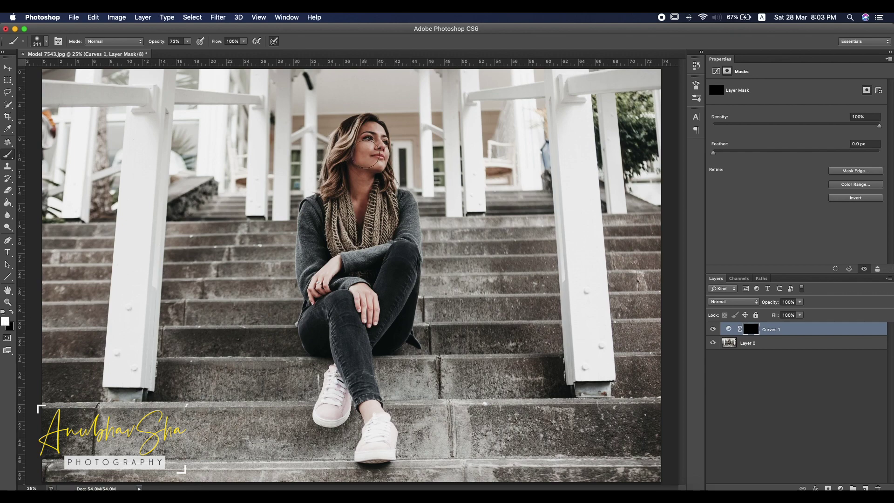
mouse_move(368, 154)
mouse_down()
mouse_move(370, 189)
mouse_move(350, 140)
mouse_move(347, 189)
mouse_move(326, 256)
mouse_move(353, 372)
mouse_move(311, 325)
mouse_move(380, 289)
mouse_move(401, 260)
mouse_move(405, 279)
mouse_move(408, 209)
mouse_move(377, 205)
mouse_move(321, 265)
mouse_move(354, 134)
mouse_move(360, 298)
mouse_move(393, 229)
mouse_move(403, 228)
mouse_up()
mouse_move(368, 190)
mouse_down()
mouse_move(374, 140)
mouse_move(365, 182)
mouse_move(333, 249)
mouse_move(321, 204)
mouse_move(319, 287)
mouse_move(390, 268)
mouse_move(376, 238)
mouse_move(354, 257)
mouse_move(341, 317)
mouse_move(321, 326)
mouse_move(365, 346)
mouse_move(385, 336)
mouse_move(368, 266)
mouse_up()
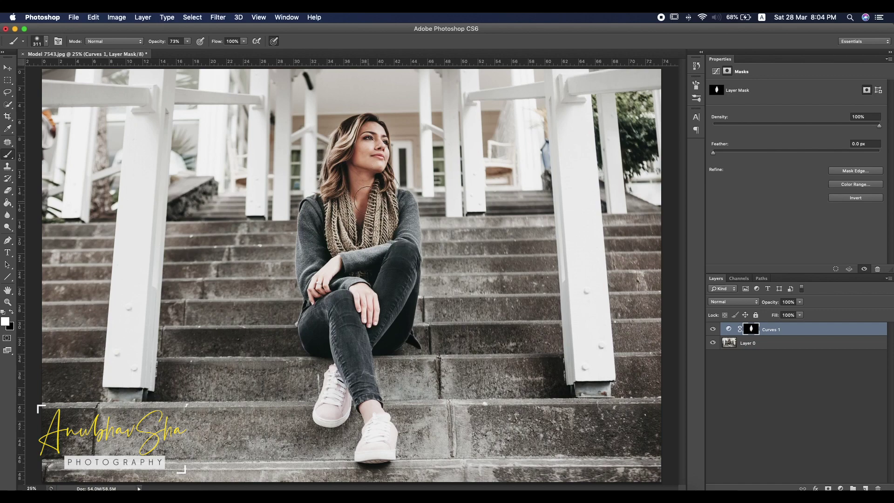
Step: Toggle Curves 1 visibility to compare the photo with and without the brightening
click(713, 329)
click(713, 330)
click(713, 329)
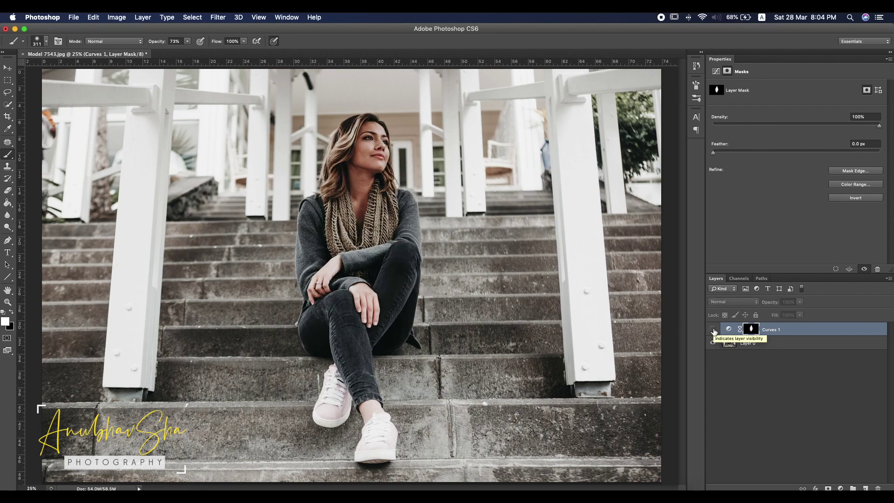
click(713, 330)
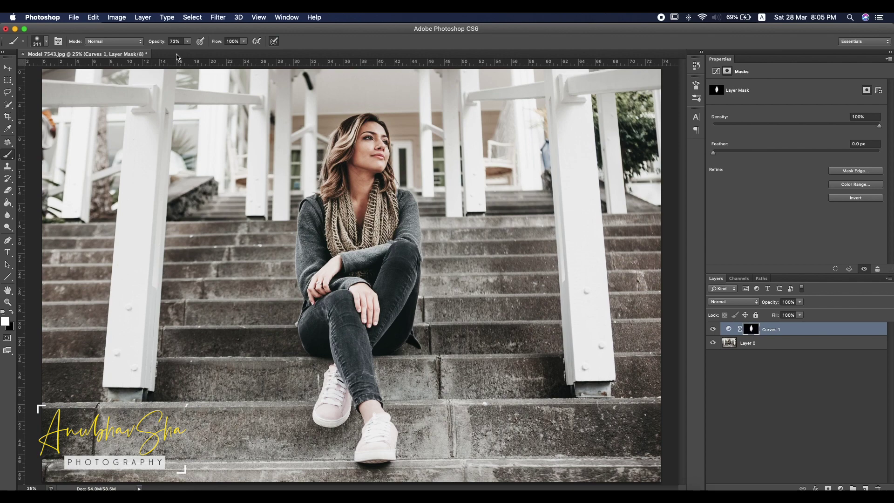
Step: Apply the merged RGB image to the Curves 1 mask with Multiply blending at 100%
click(117, 17)
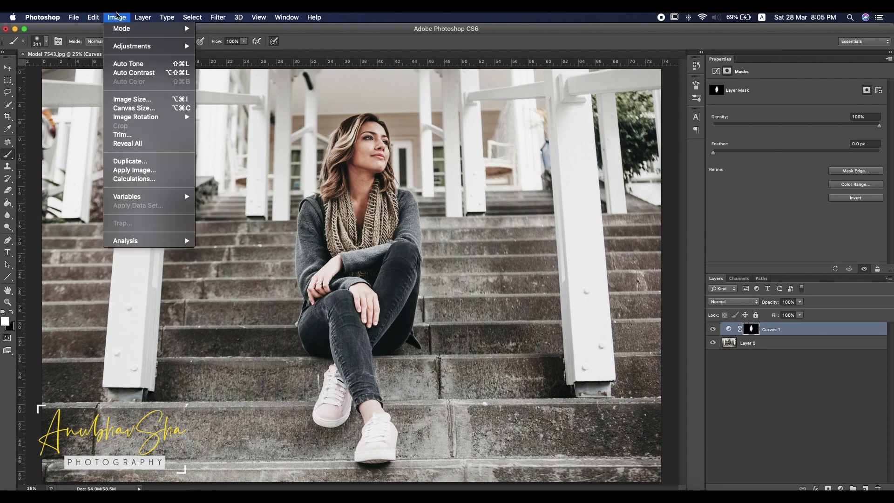
click(134, 170)
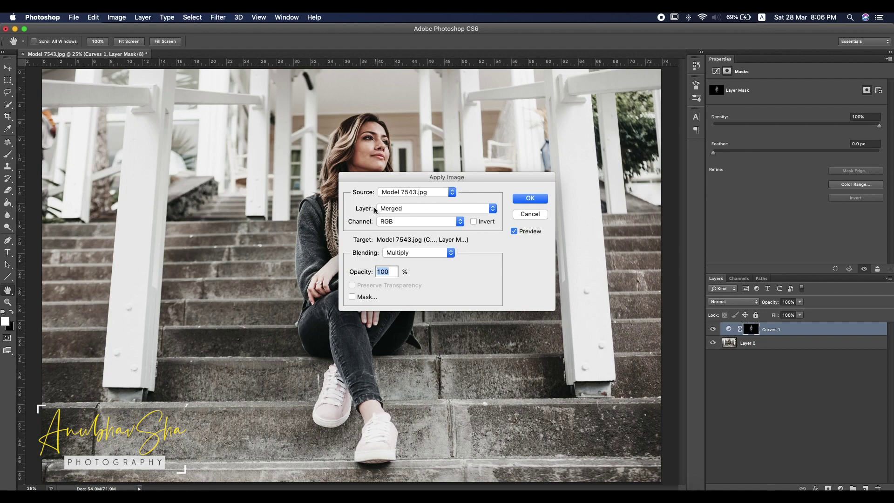
click(385, 209)
click(386, 212)
click(531, 198)
key(b)
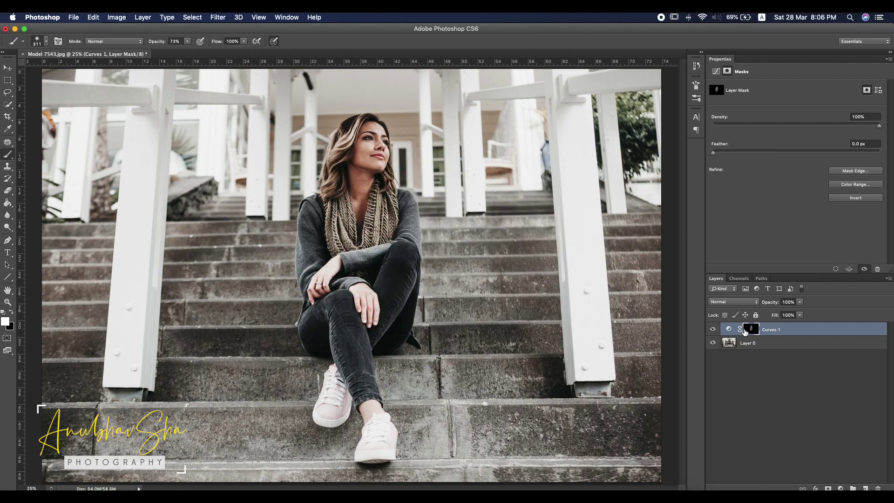
Step: Rename the Curves 1 layer to 'Dodge'
double_click(769, 330)
text(Dodge)
key(Return)
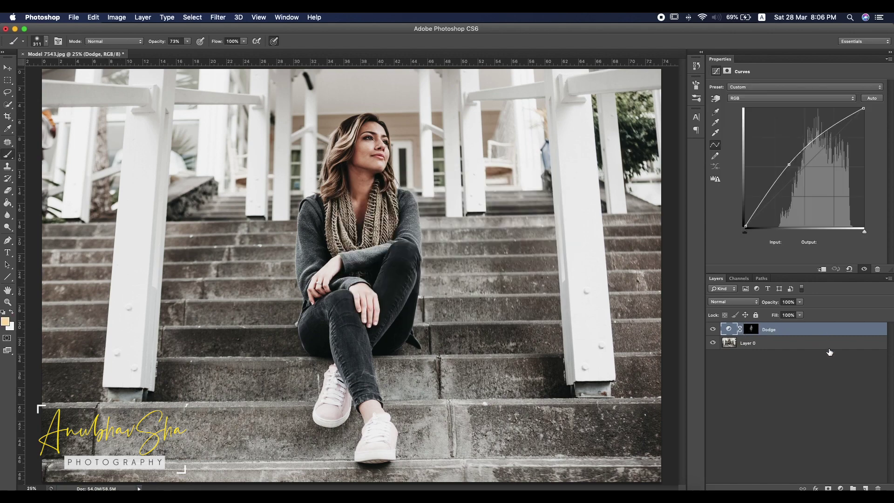
Step: Add a second Curves layer named 'Burn' above Dodge, then review the Dodge and Burn layers
click(841, 487)
click(850, 383)
double_click(771, 329)
text(Burn)
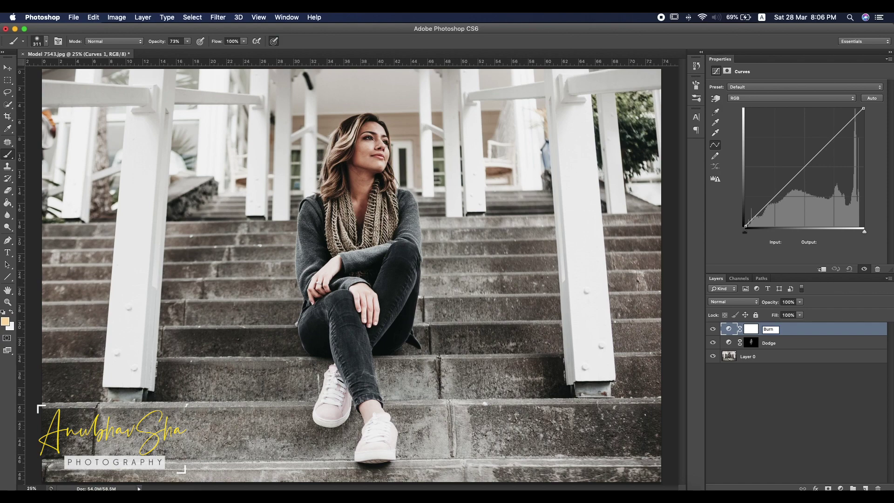
key(Return)
click(784, 346)
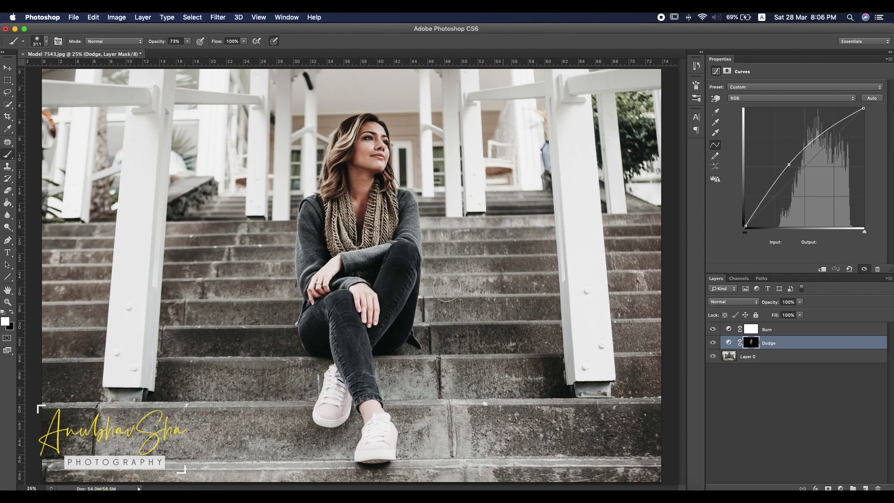
click(749, 330)
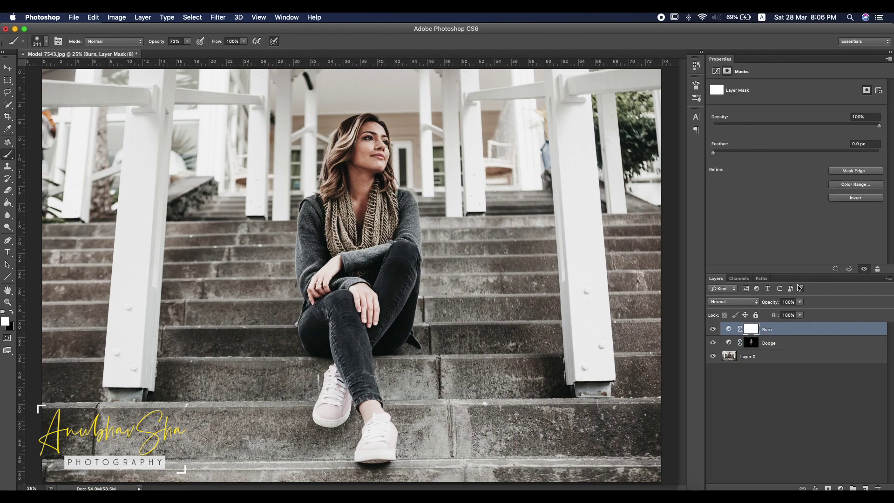
Step: Pull the Burn curve midpoint down to darken, and invert the Burn mask to black
click(729, 330)
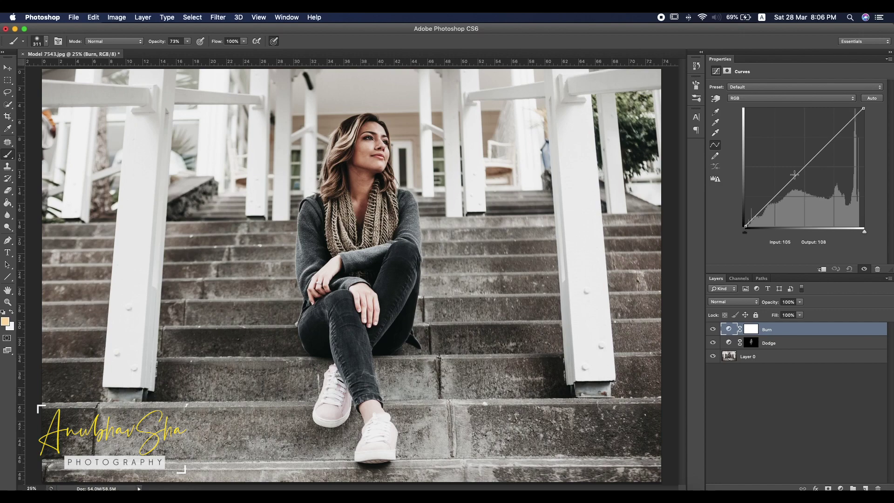
mouse_move(808, 165)
mouse_down()
mouse_move(809, 181)
mouse_move(819, 175)
mouse_up()
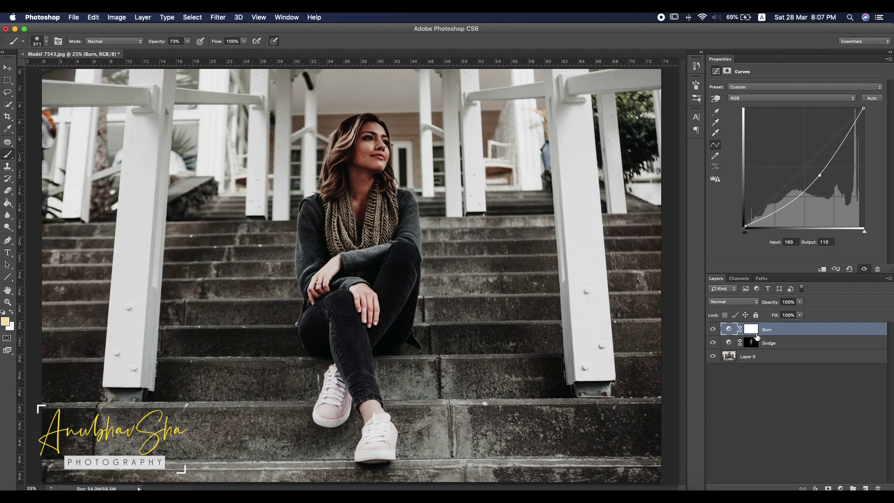
click(753, 329)
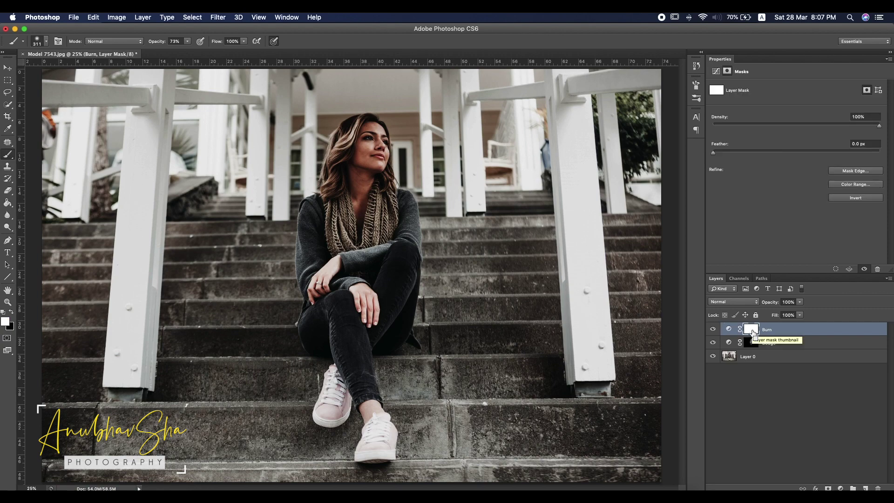
key(super+i)
Step: Paint white on the Burn mask with a 1211 px brush over the areas around the woman
click(46, 42)
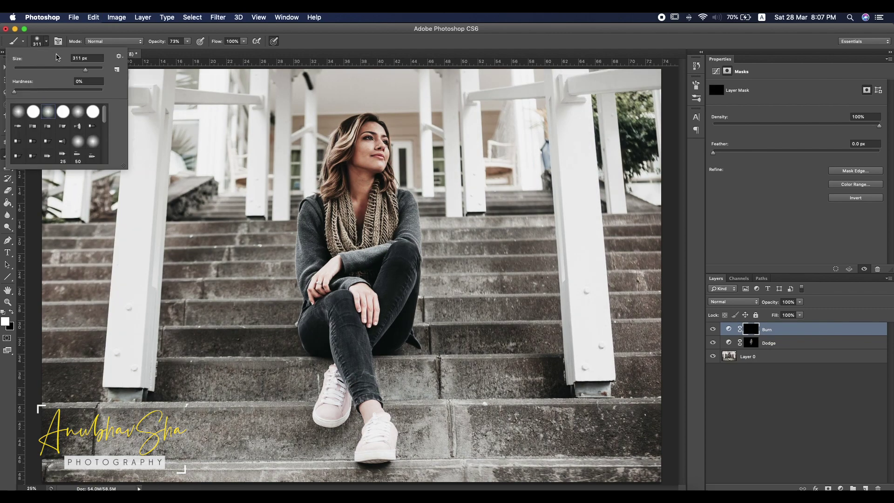
click(94, 70)
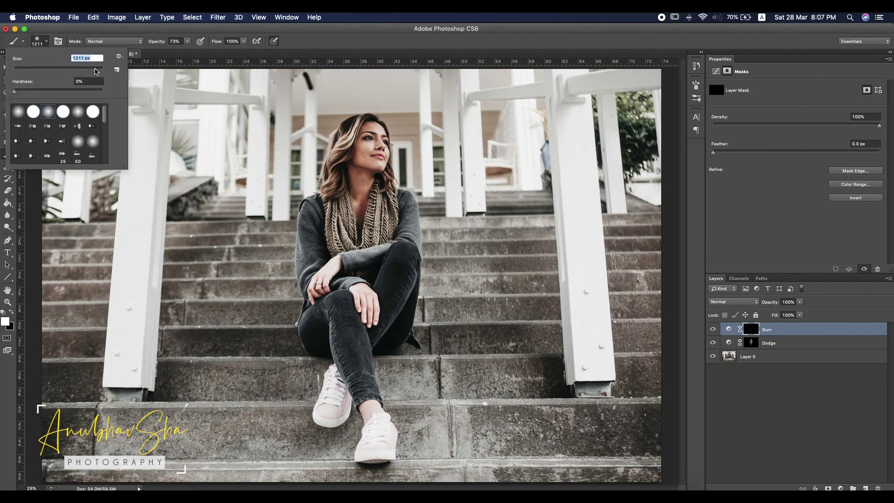
click(325, 43)
mouse_move(130, 120)
mouse_down()
mouse_move(94, 137)
mouse_move(130, 96)
mouse_move(70, 159)
mouse_move(195, 143)
mouse_move(122, 193)
mouse_move(94, 227)
mouse_move(80, 301)
mouse_move(90, 359)
mouse_move(85, 440)
mouse_move(138, 500)
mouse_move(219, 483)
mouse_move(223, 455)
mouse_move(149, 314)
mouse_move(170, 226)
mouse_move(141, 192)
mouse_move(132, 123)
mouse_move(162, 80)
mouse_move(216, 81)
mouse_move(230, 100)
mouse_move(259, 89)
mouse_move(153, 142)
mouse_move(168, 183)
mouse_move(171, 167)
mouse_move(123, 127)
mouse_move(48, 225)
mouse_move(105, 358)
mouse_move(120, 422)
mouse_move(559, 354)
mouse_move(632, 311)
mouse_move(613, 397)
mouse_move(622, 317)
mouse_move(593, 64)
mouse_move(586, 76)
mouse_move(631, 131)
mouse_move(499, 79)
mouse_move(492, 121)
mouse_move(481, 105)
mouse_move(482, 87)
mouse_move(571, 293)
mouse_move(611, 300)
mouse_move(627, 398)
mouse_move(546, 408)
mouse_move(553, 386)
mouse_move(515, 411)
mouse_move(489, 447)
mouse_up()
click(770, 386)
Step: Apply the merged RGB image to the Burn mask with Multiply blending at 100%
click(748, 330)
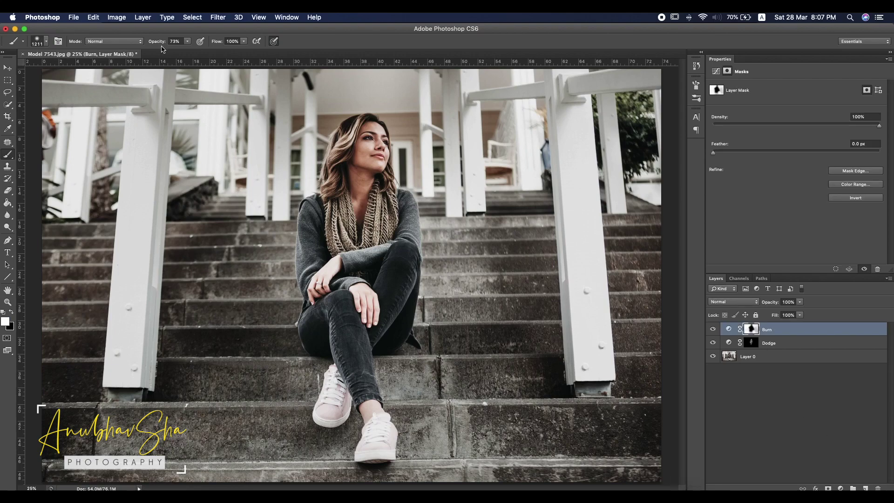
click(116, 17)
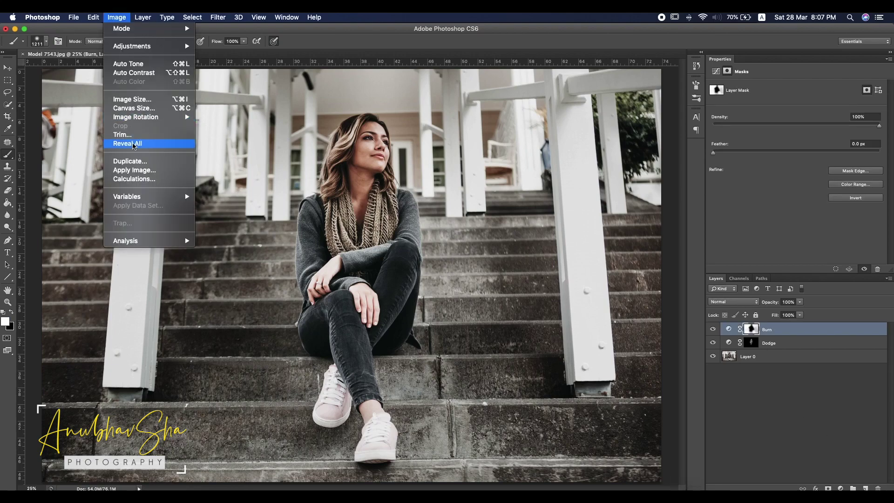
click(135, 171)
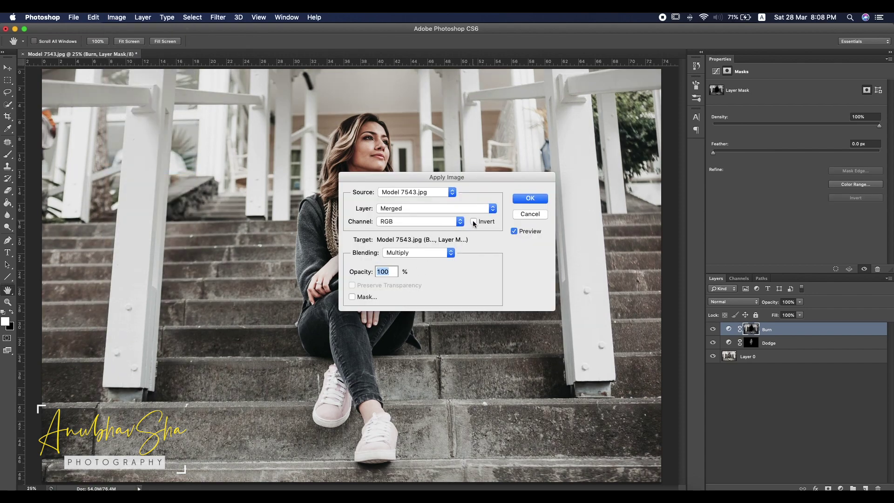
click(530, 198)
key(b)
Step: Toggle the Burn and Dodge layers off and on to compare their effects
click(713, 329)
click(713, 329)
click(714, 343)
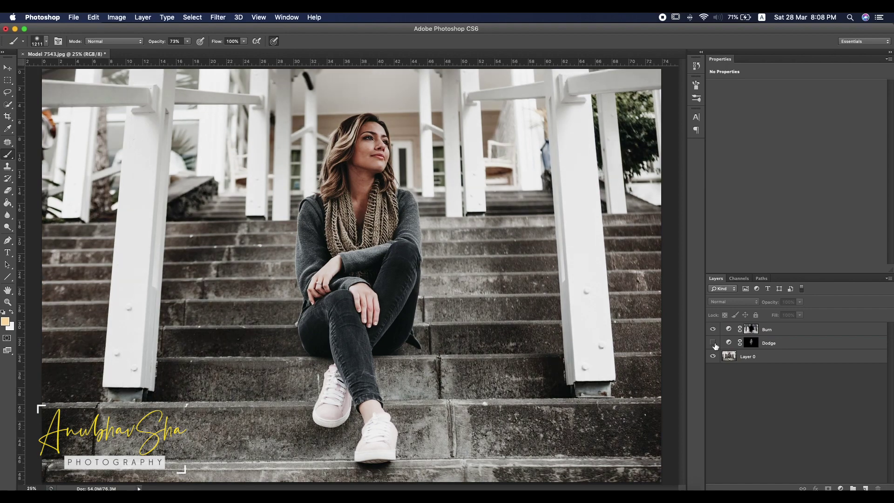
click(713, 343)
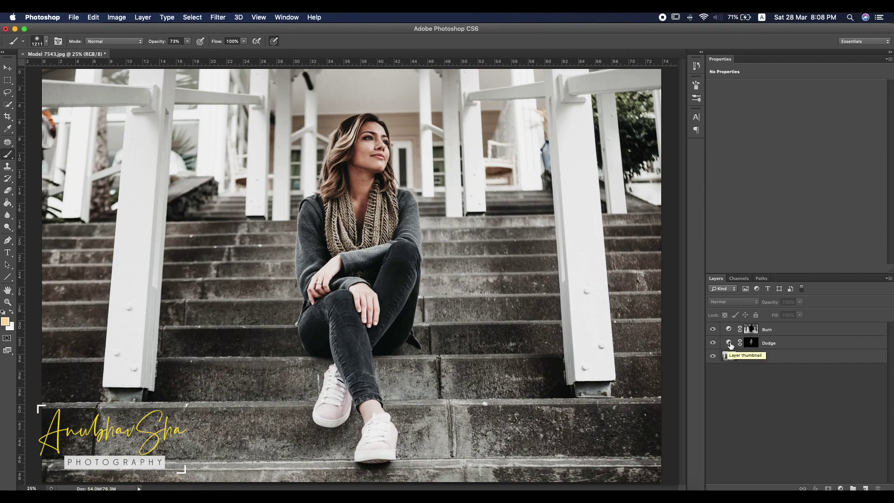
Step: Lift the Dodge curve point higher to brighten further
click(730, 344)
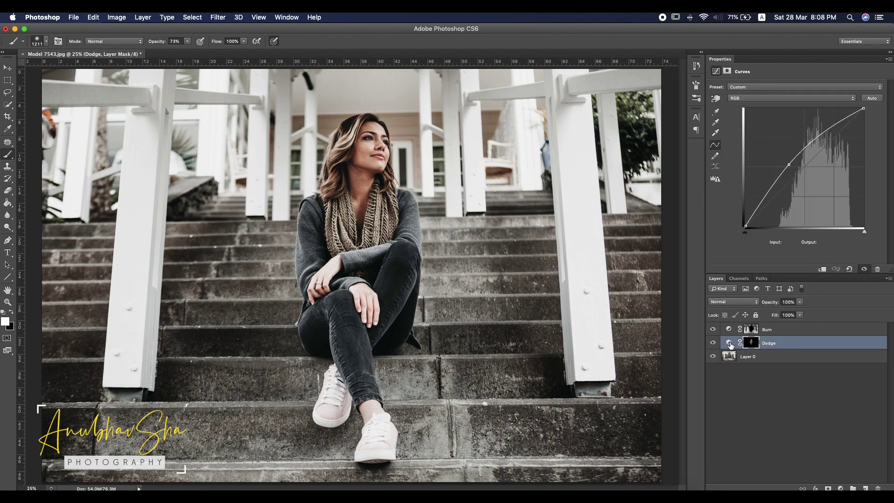
click(788, 166)
mouse_move(789, 165)
mouse_down()
mouse_move(778, 152)
mouse_move(825, 192)
mouse_move(786, 160)
mouse_up()
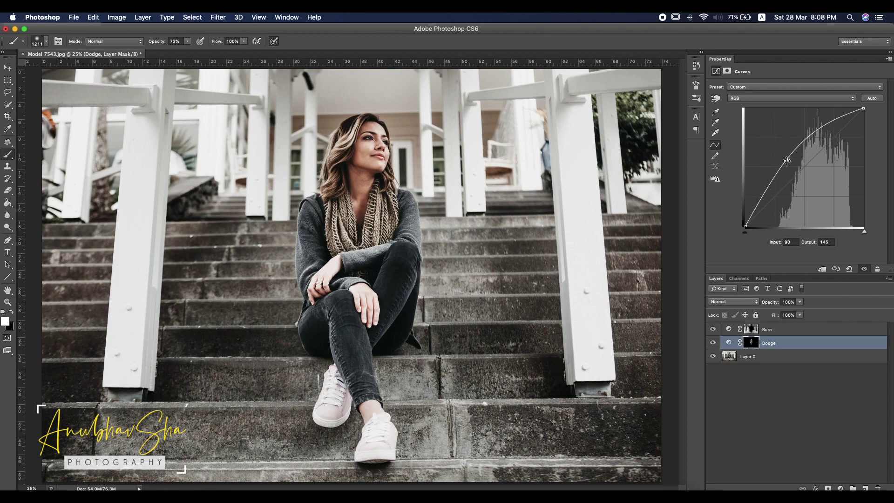
Step: Pull the Burn curve point down, then ease it back to fine-tune the darkening
click(730, 330)
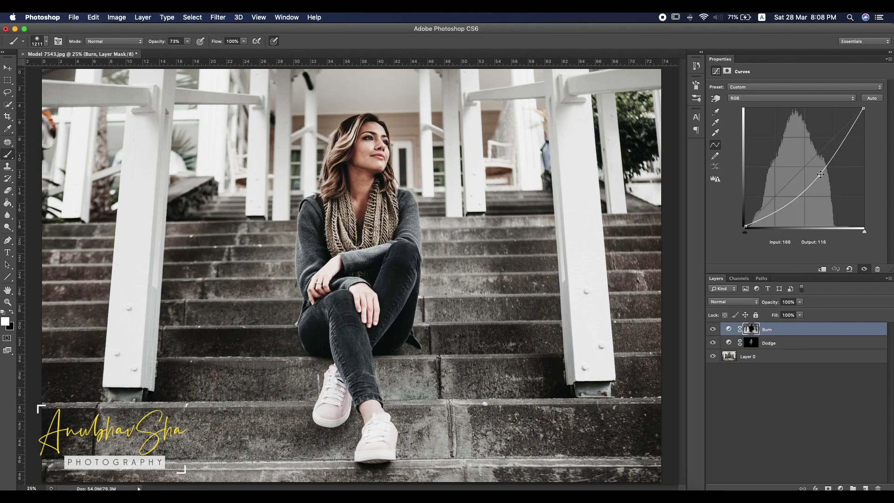
drag(819, 176, 819, 191)
mouse_move(827, 198)
mouse_down()
mouse_move(790, 143)
mouse_move(833, 182)
mouse_move(830, 174)
mouse_move(806, 193)
mouse_move(833, 169)
mouse_move(813, 197)
mouse_up()
Step: Group the Dodge and Burn layers and name the group 'DnB'
shift+click(782, 342)
key(ctrl+g)
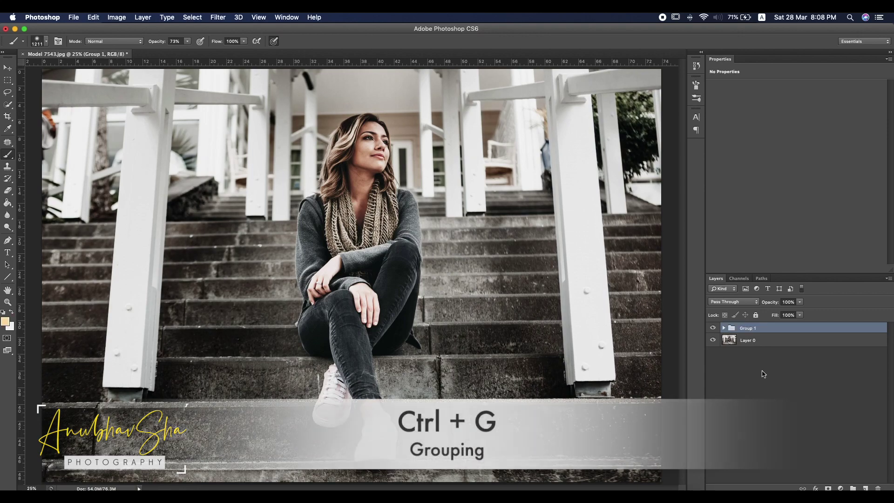
double_click(746, 329)
text(D)
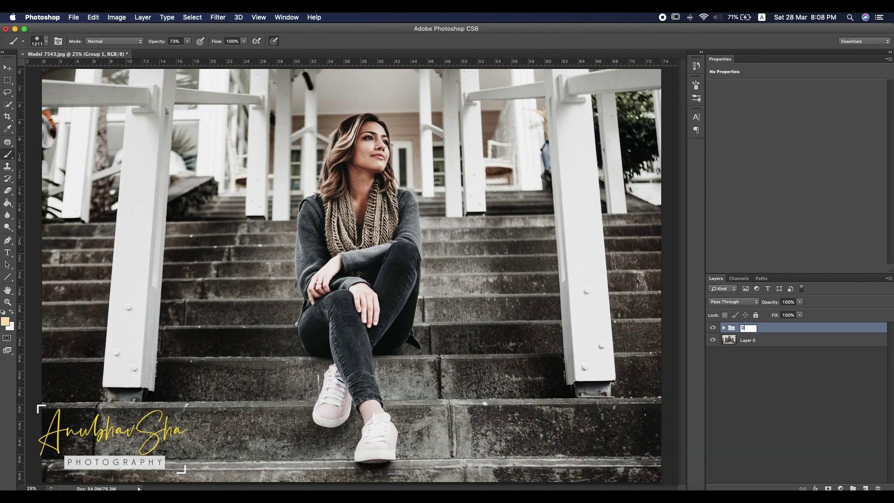
text(nB)
key(Return)
Step: Toggle the DnB group's visibility to compare before and after
click(713, 328)
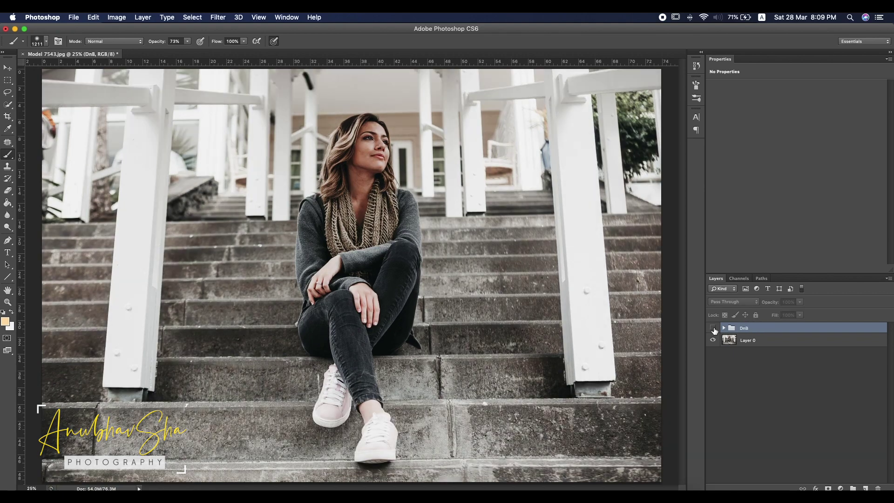
click(713, 328)
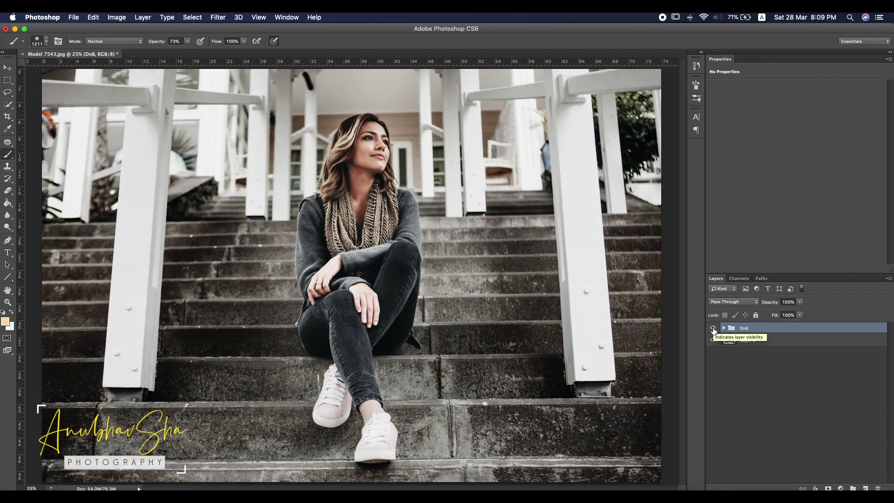
click(713, 328)
click(713, 328)
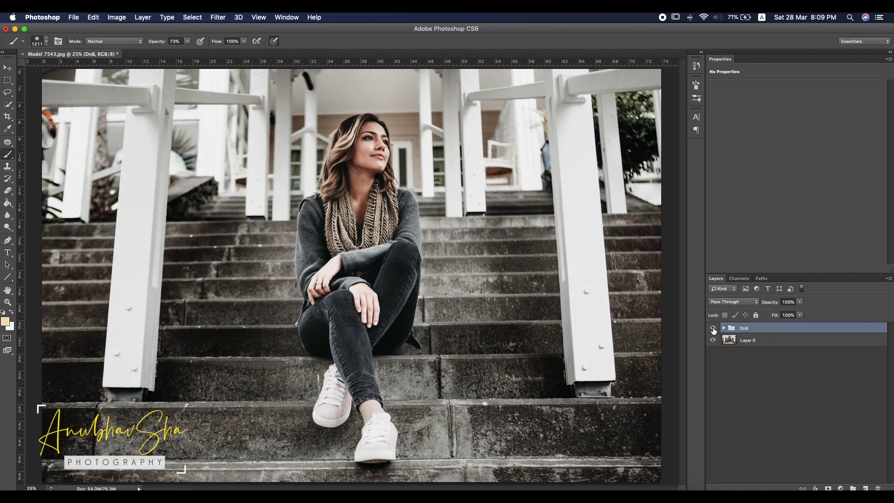